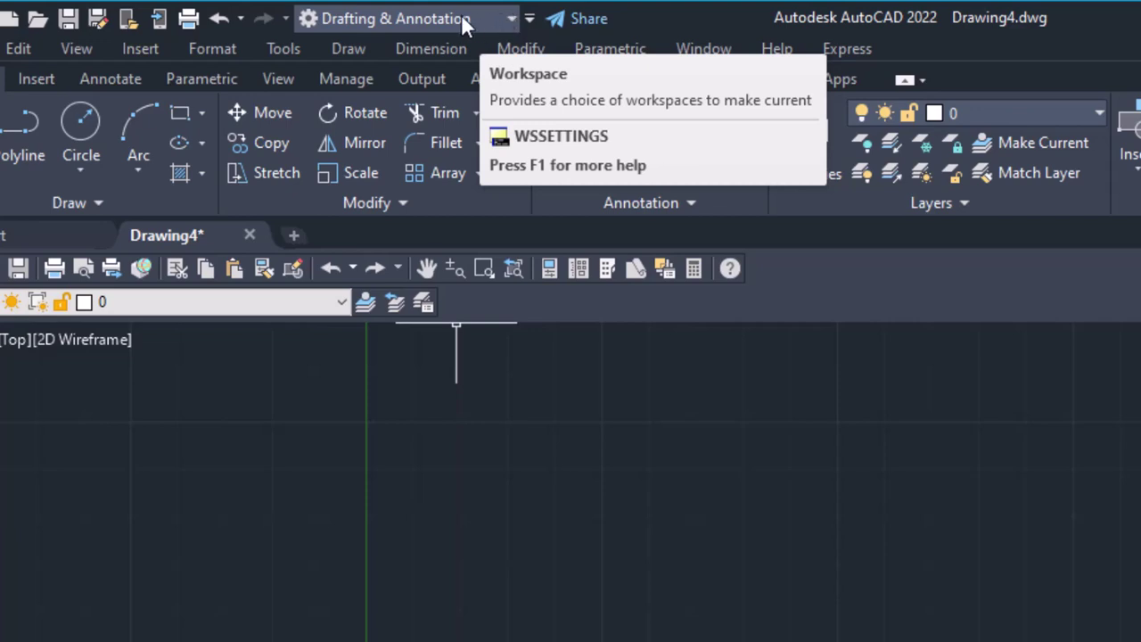
{"action": "left_click", "coordinate": [483, 18]}
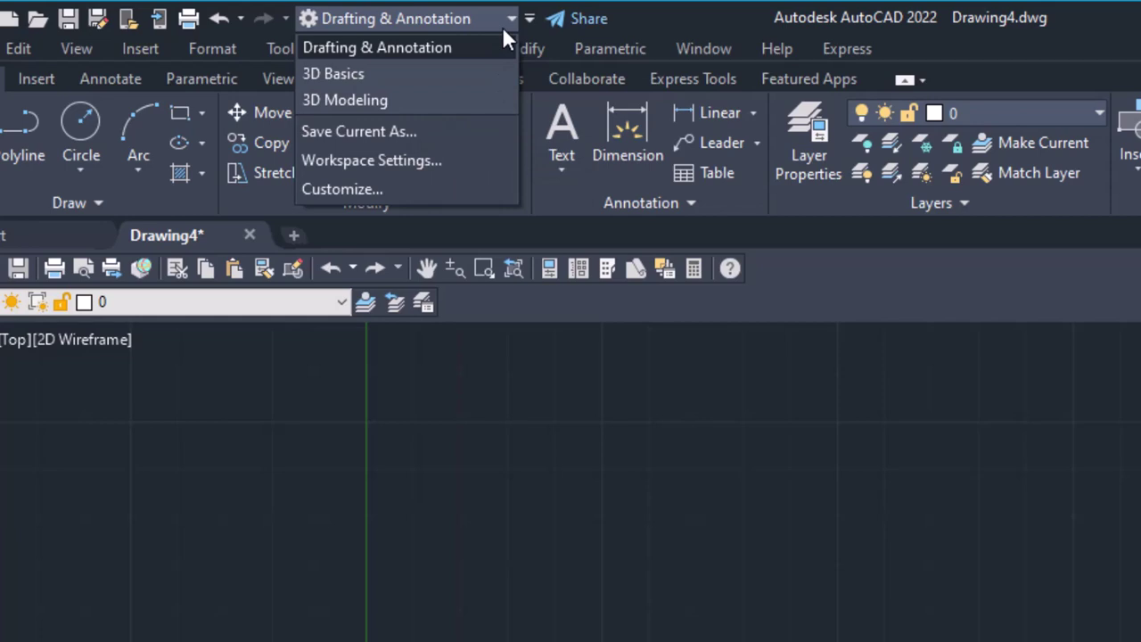
{"action": "left_click", "coordinate": [406, 98]}
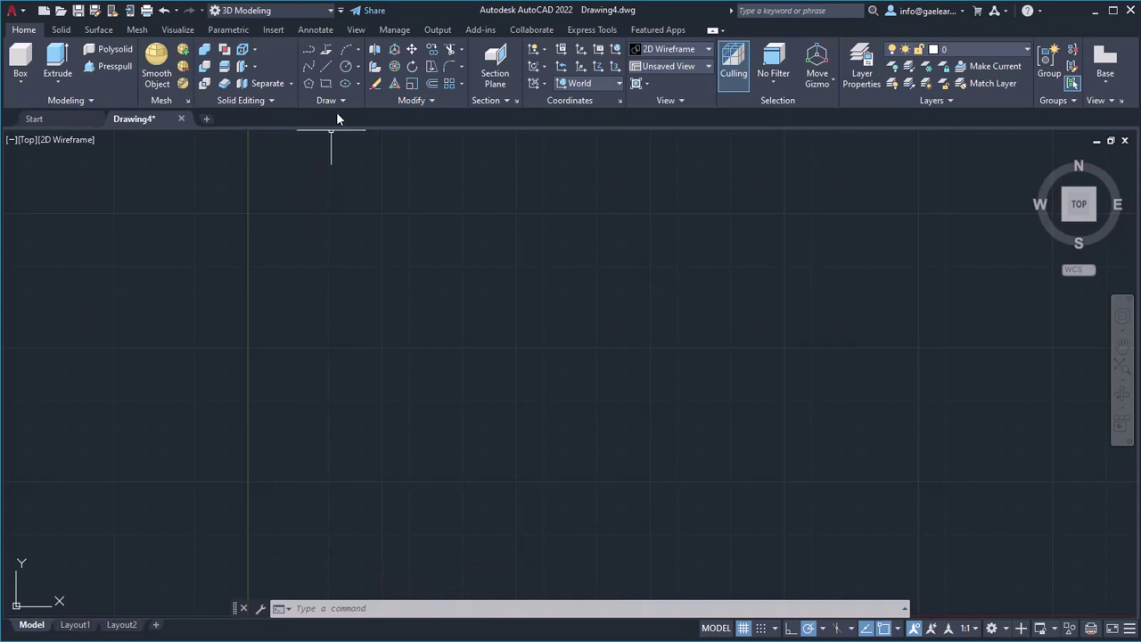
- Turn on Show Menu Bar so File, Edit, View and Insert menus appear
{"action": "left_click", "coordinate": [343, 12]}
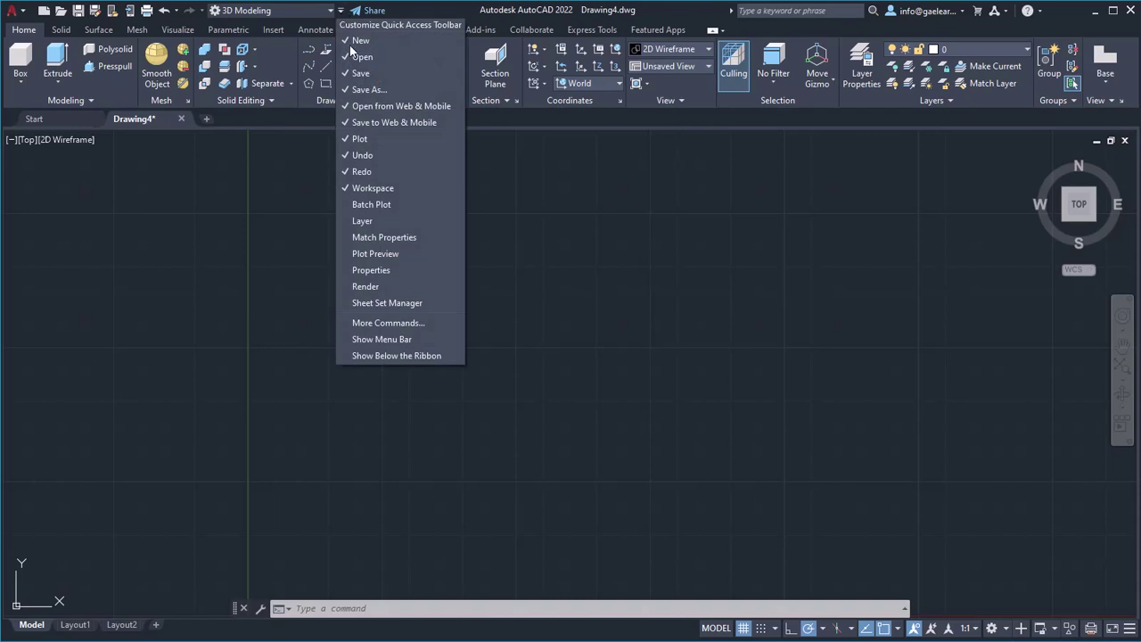
{"action": "left_click", "coordinate": [432, 341]}
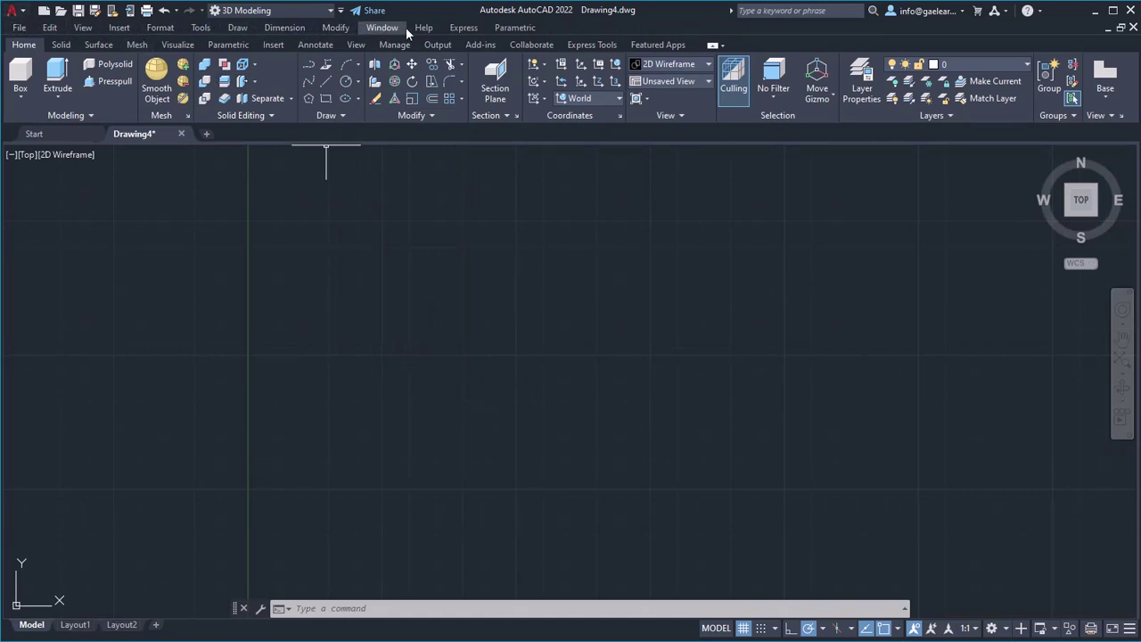
- Turn on the Standard toolbar from Tools > Toolbars > AutoCAD
{"action": "left_click", "coordinate": [202, 27]}
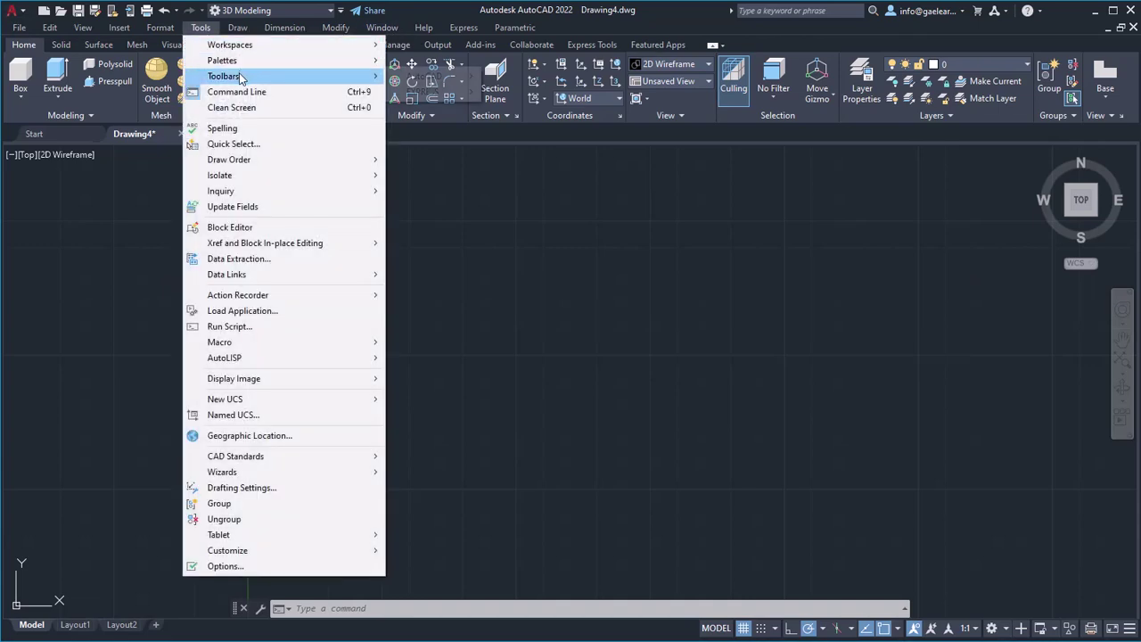
{"action": "mouse_move", "coordinate": [223, 76]}
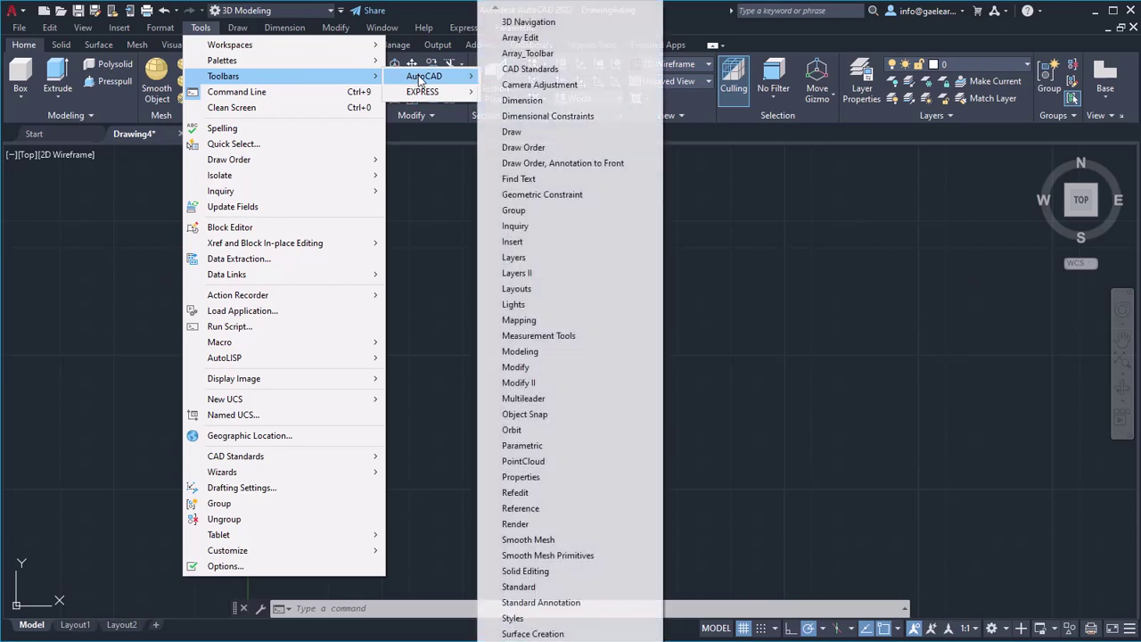
{"action": "mouse_move", "coordinate": [424, 76]}
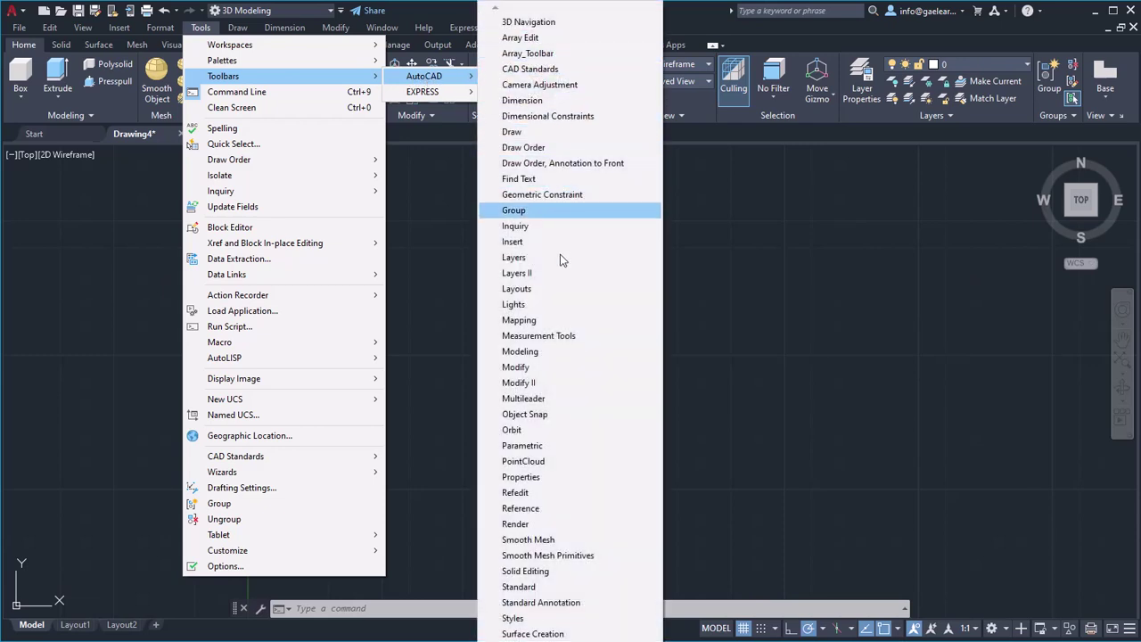
{"action": "left_click", "coordinate": [568, 592]}
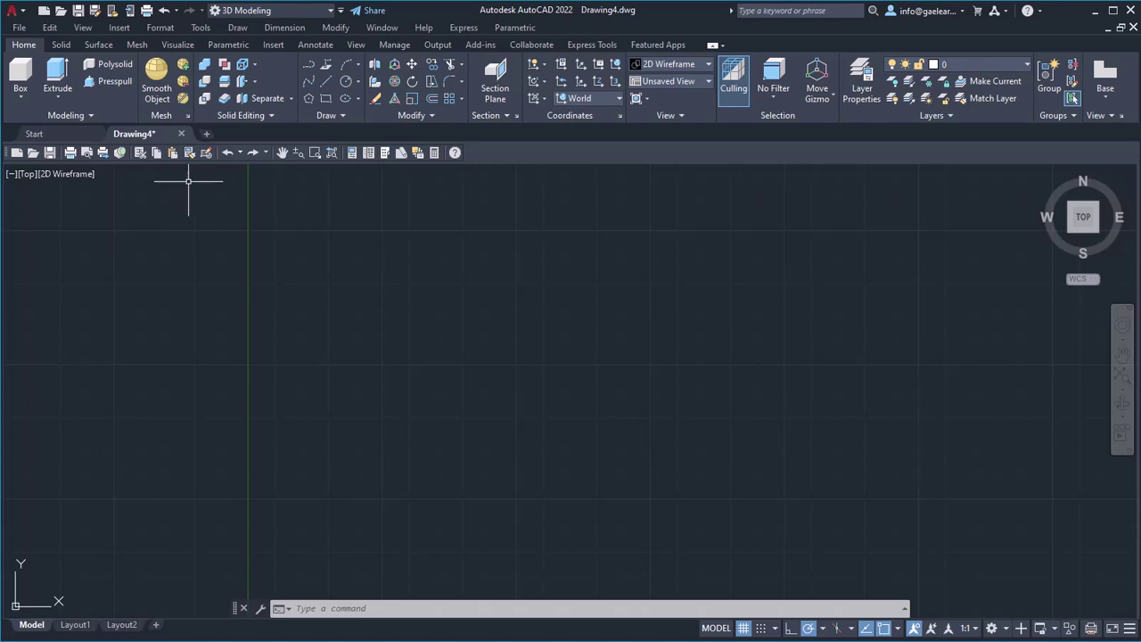
- Pick Drafting & Annotation from the workspace list
{"action": "left_click", "coordinate": [328, 13]}
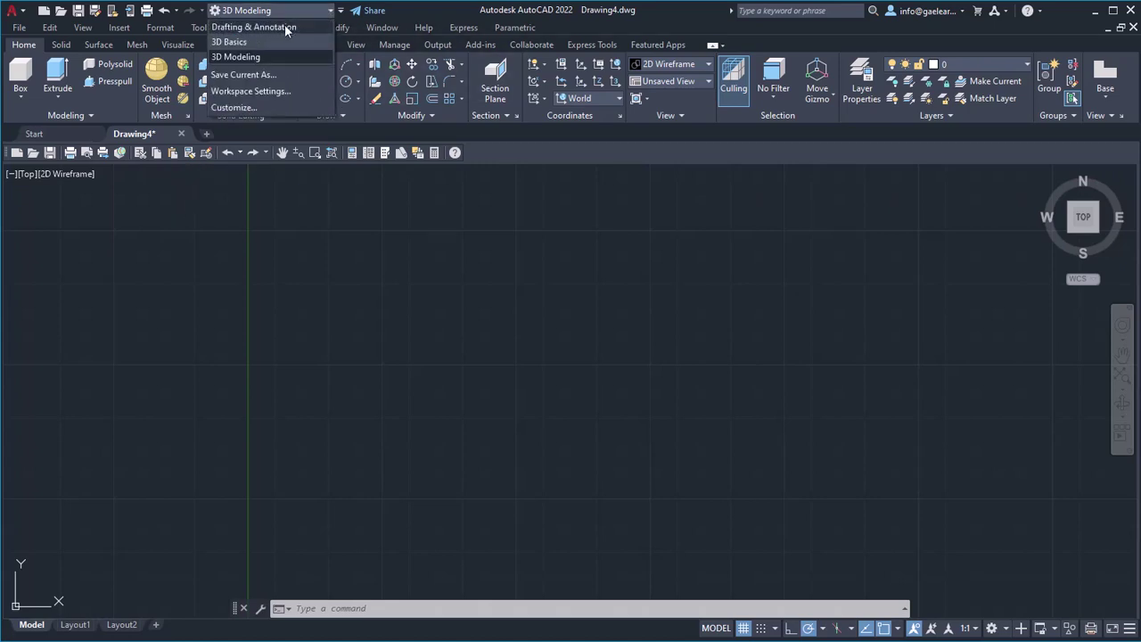
{"action": "left_click", "coordinate": [285, 28]}
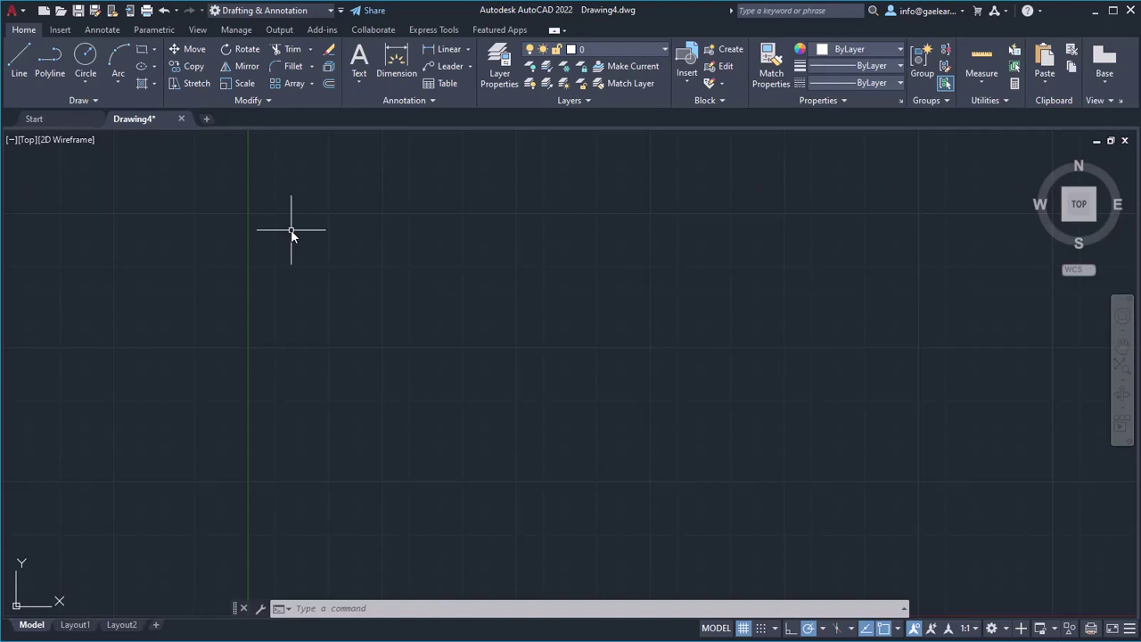
- Show the classic menu bar and turn on the Draw toolbar
{"action": "left_click", "coordinate": [340, 10]}
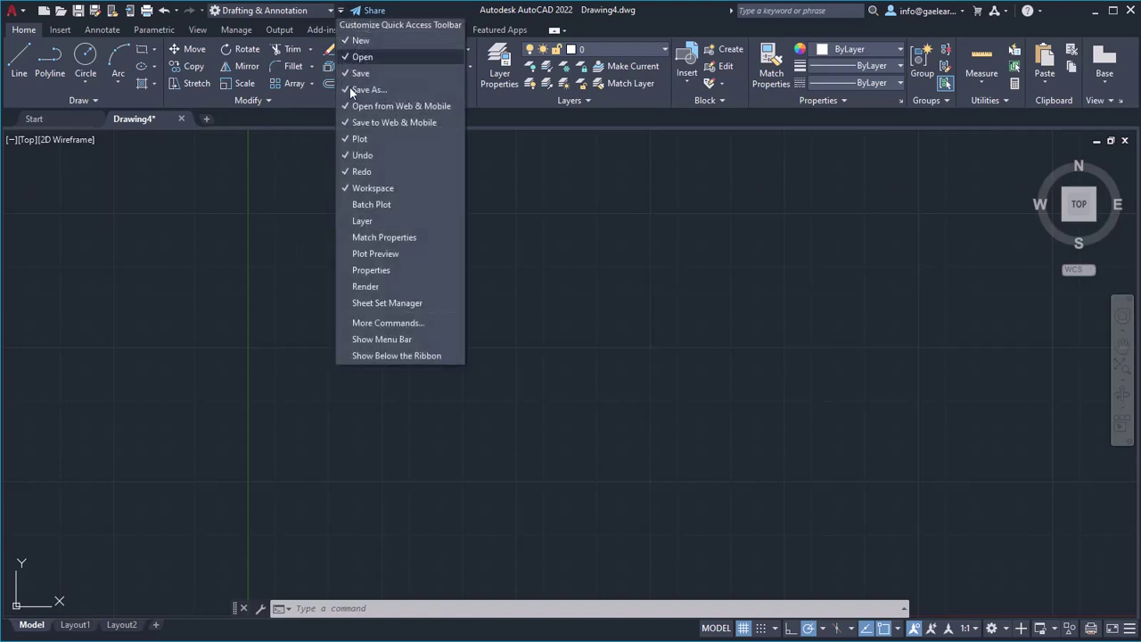
{"action": "left_click", "coordinate": [424, 339]}
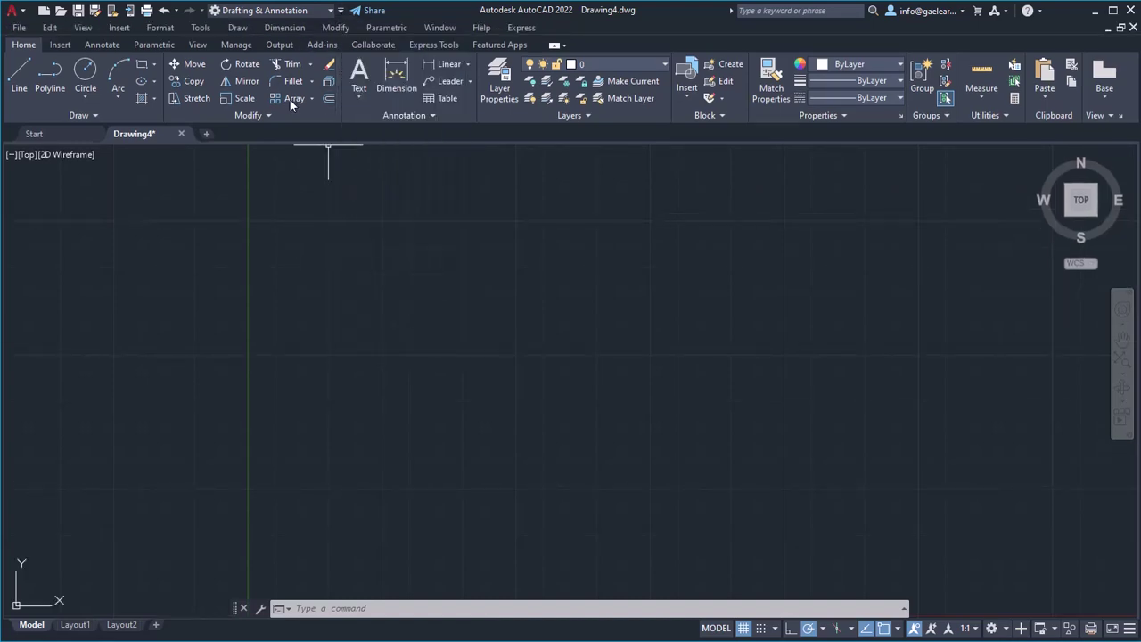
{"action": "left_click", "coordinate": [207, 29]}
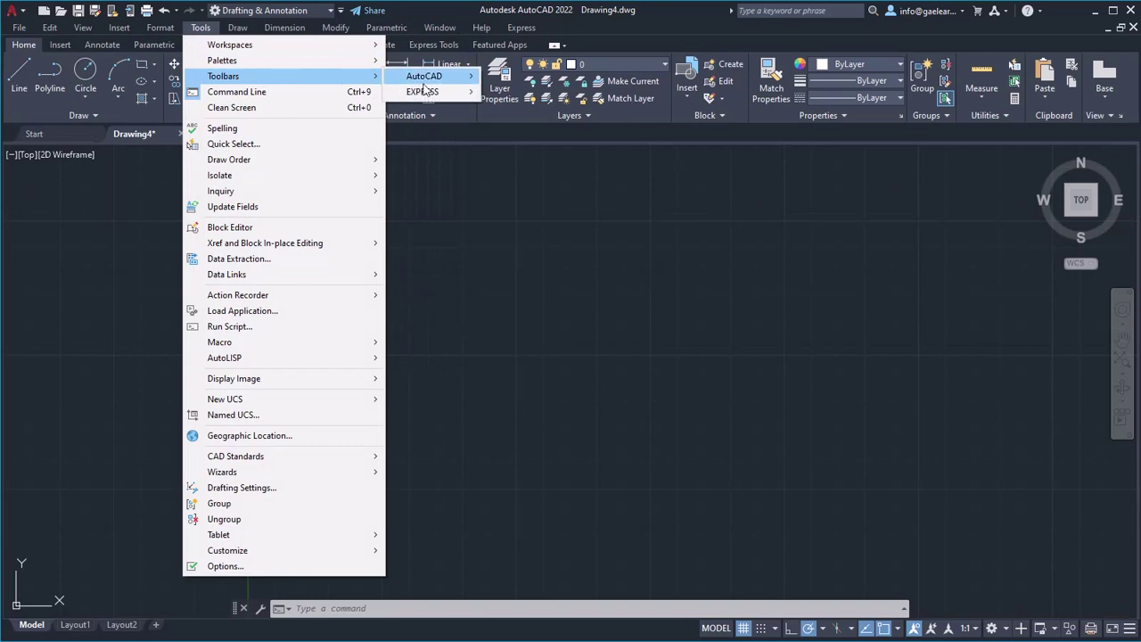
{"action": "mouse_move", "coordinate": [424, 76]}
{"action": "left_click", "coordinate": [511, 132]}
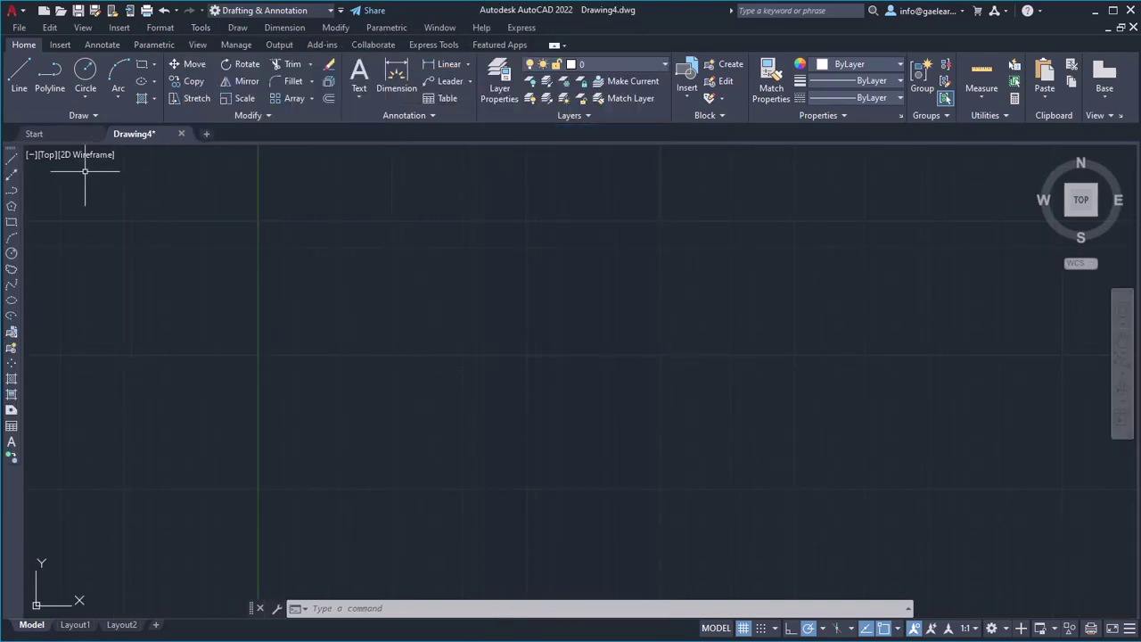
- Add the Modify, Standard and Layers toolbars from the toolbar right-click list
{"action": "right_click", "coordinate": [16, 172]}
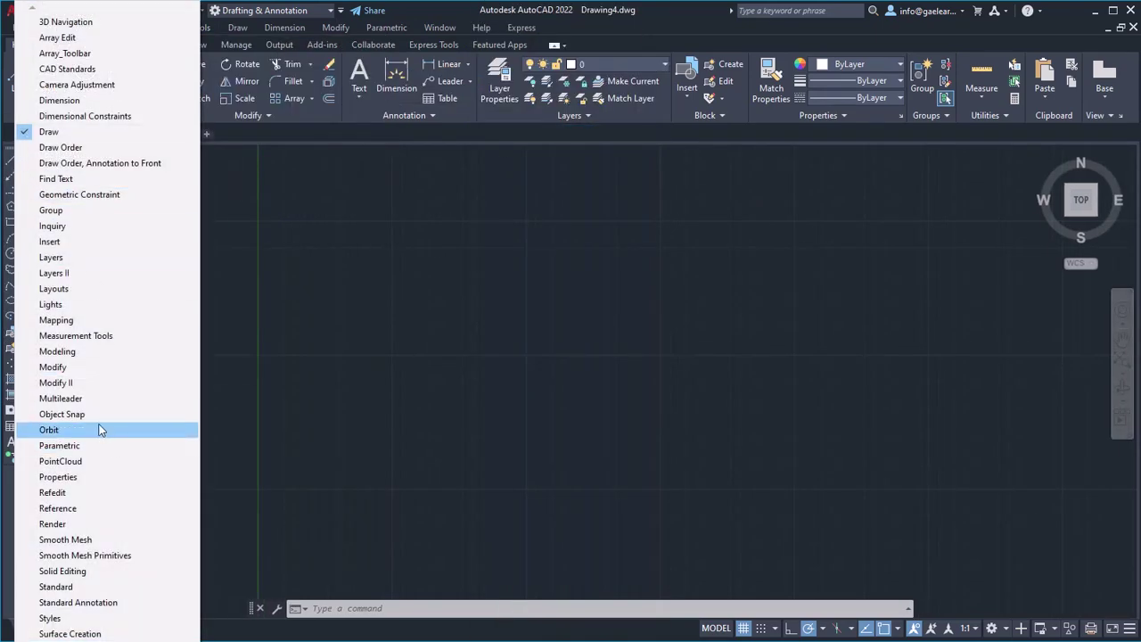
{"action": "left_click", "coordinate": [86, 377]}
{"action": "right_click", "coordinate": [15, 193]}
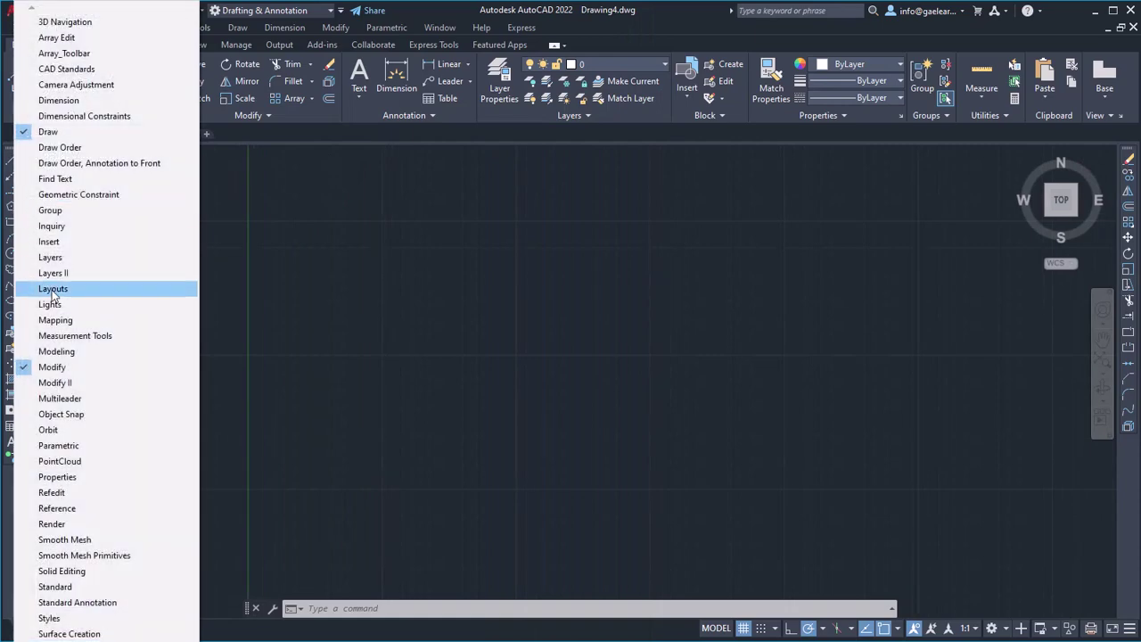
{"action": "left_click", "coordinate": [55, 587]}
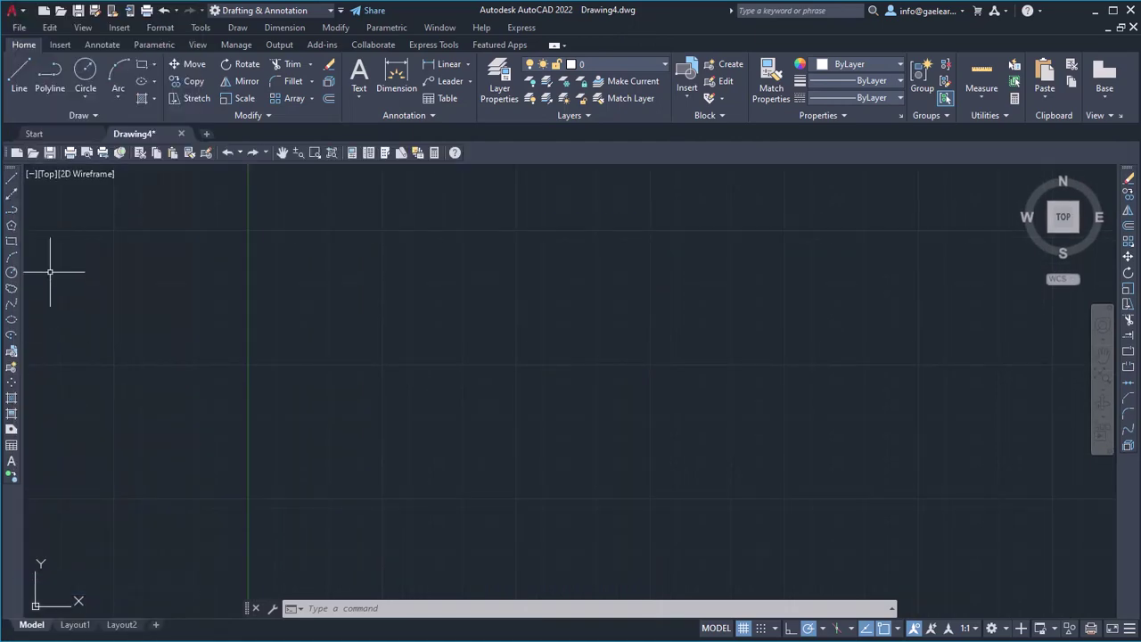
{"action": "right_click", "coordinate": [15, 231]}
{"action": "left_click", "coordinate": [75, 258]}
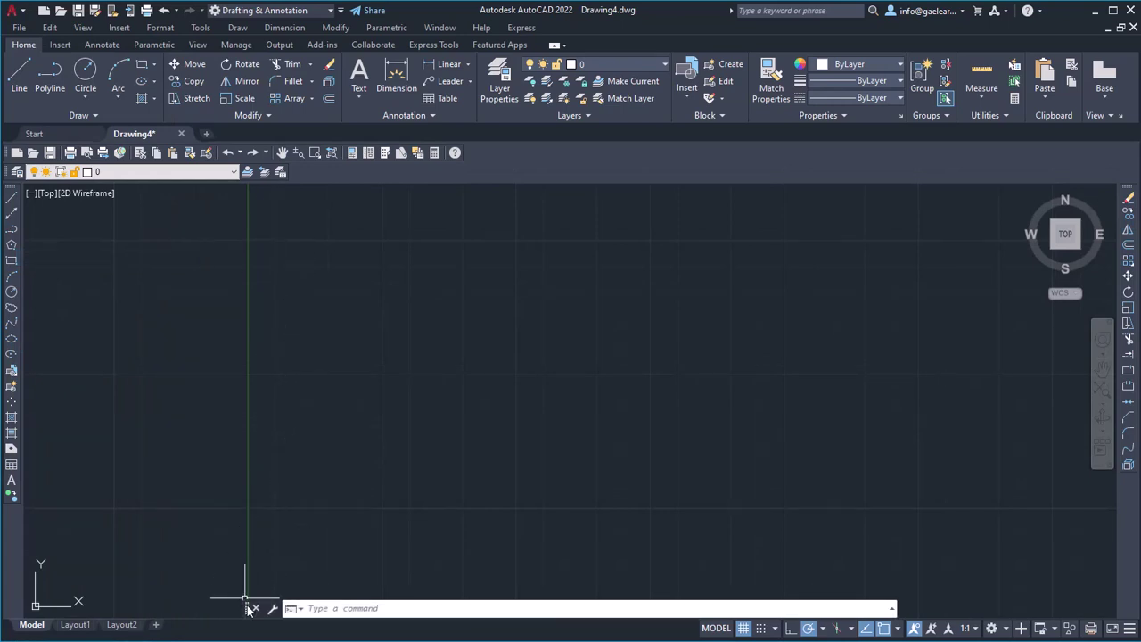
- Drag the floating command line to the window's bottom edge to dock it full-width
{"action": "left_click_drag", "start_coordinate": [250, 609], "coordinate": [237, 624]}
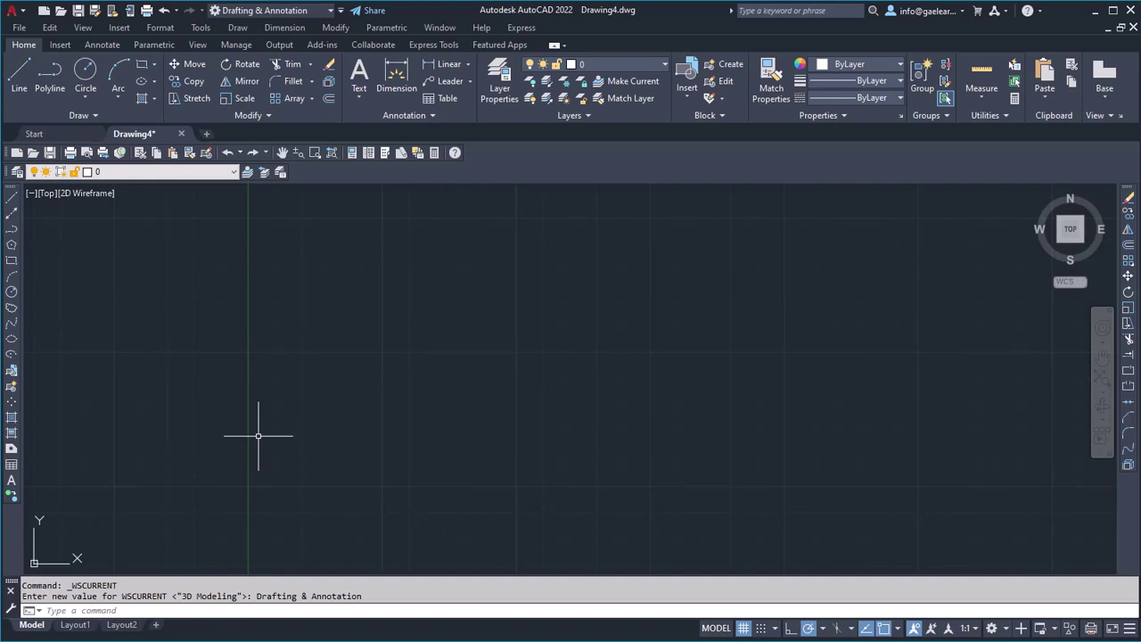
- Save the current layout as a workspace named 'My Workspace'
{"action": "left_click", "coordinate": [330, 11]}
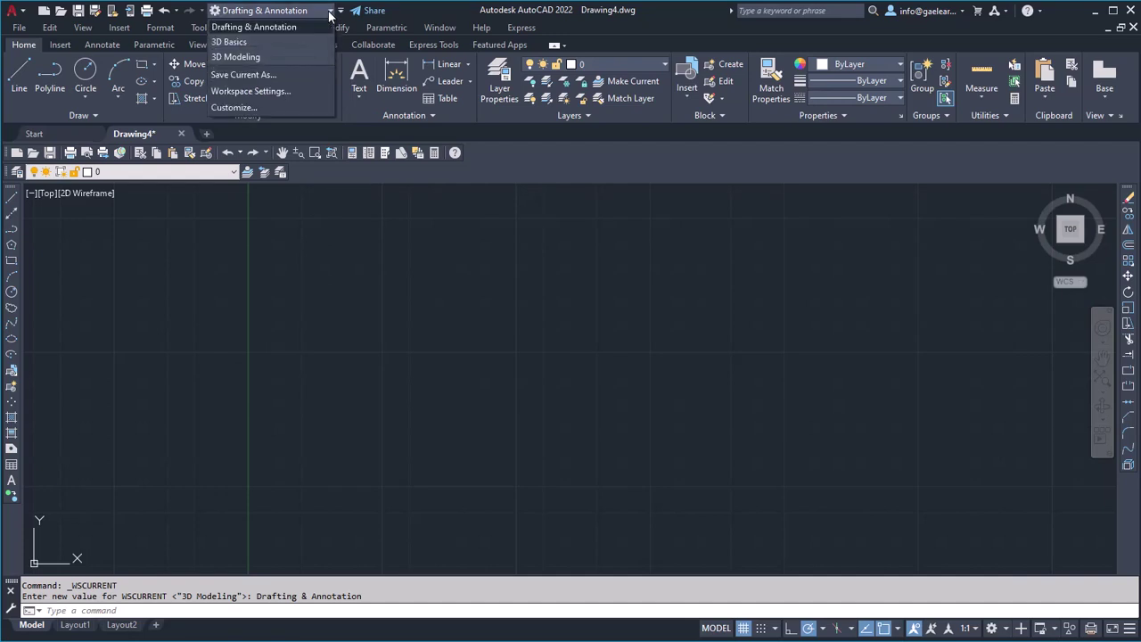
{"action": "left_click", "coordinate": [300, 76]}
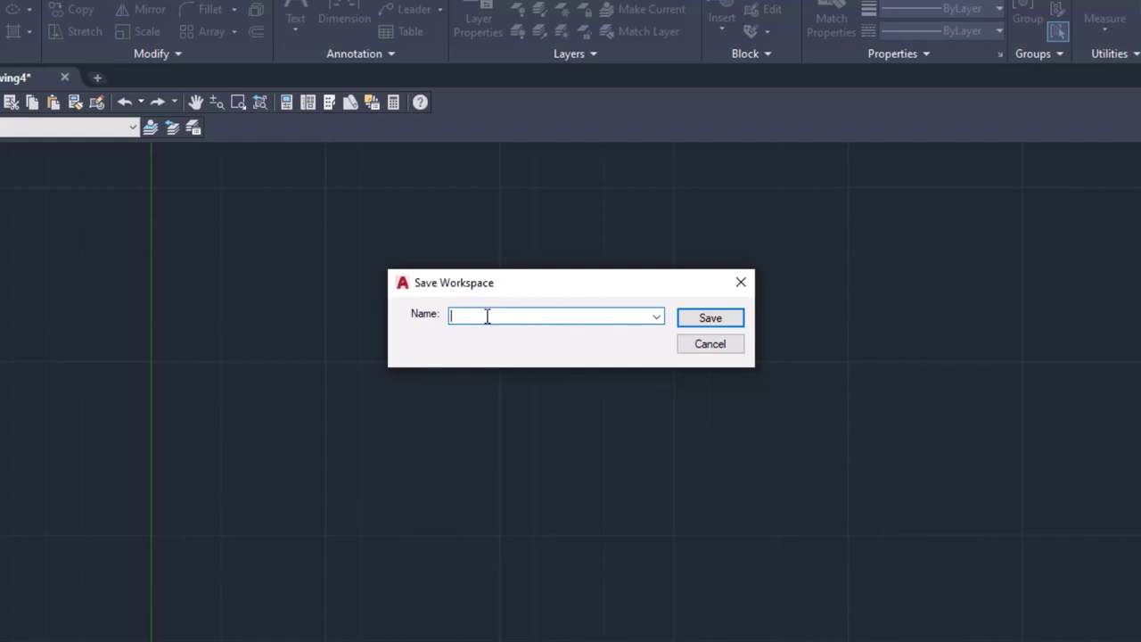
{"action": "type", "text": "My "}
{"action": "type", "text": "Workspace"}
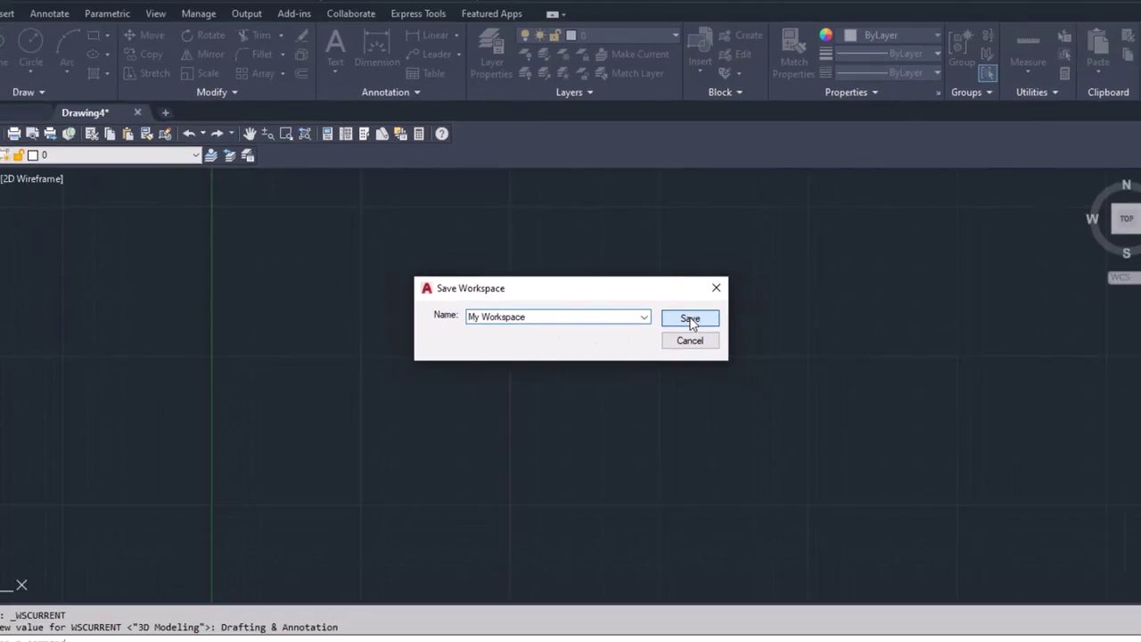
{"action": "left_click", "coordinate": [691, 321]}
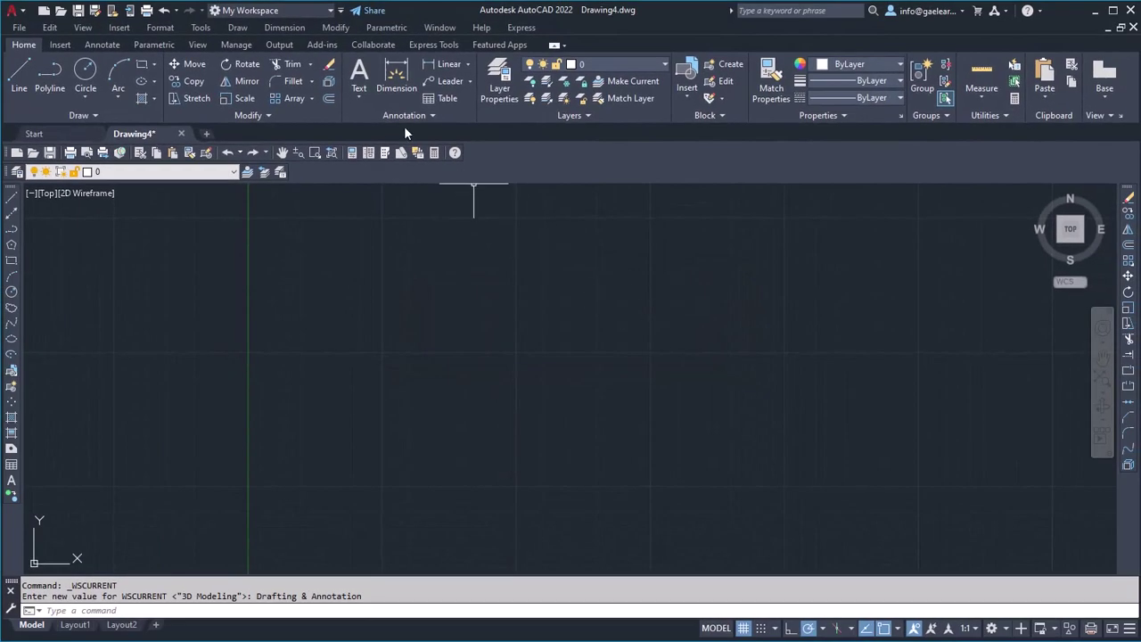
- Switch to 3D Modeling, then back to My Workspace to confirm its layout returns
{"action": "left_click", "coordinate": [297, 13]}
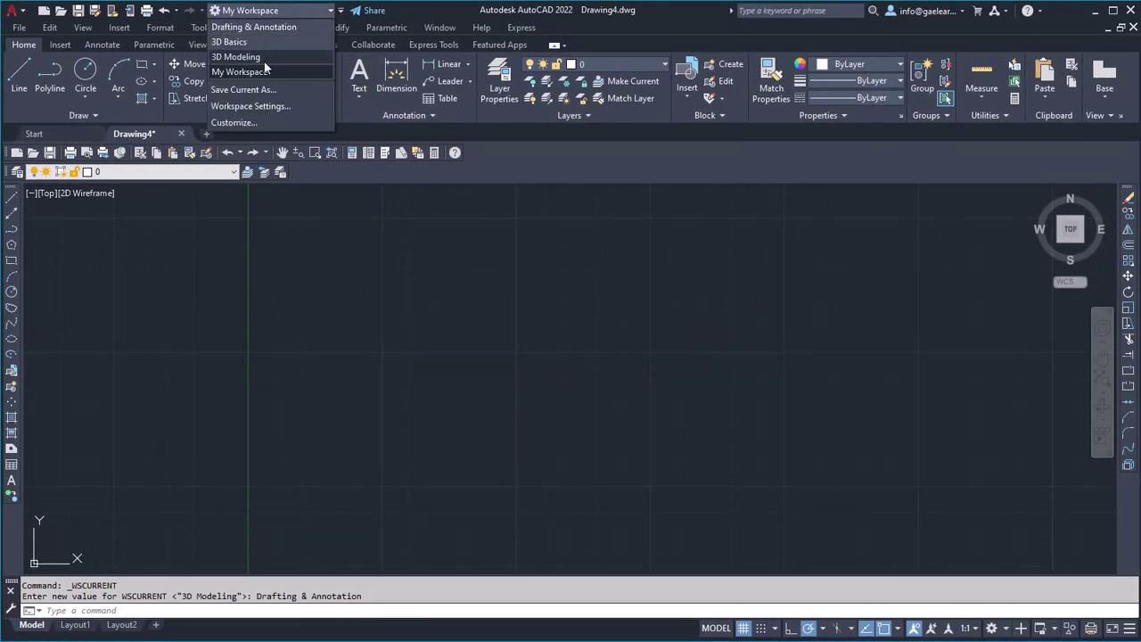
{"action": "left_click", "coordinate": [263, 57]}
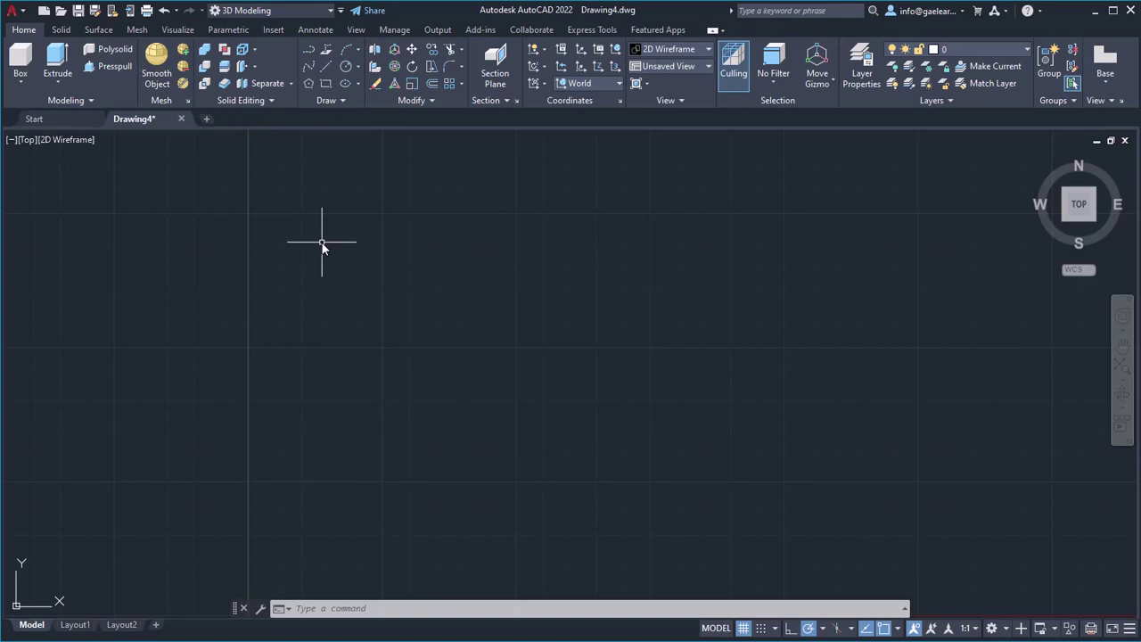
{"action": "left_click", "coordinate": [299, 12]}
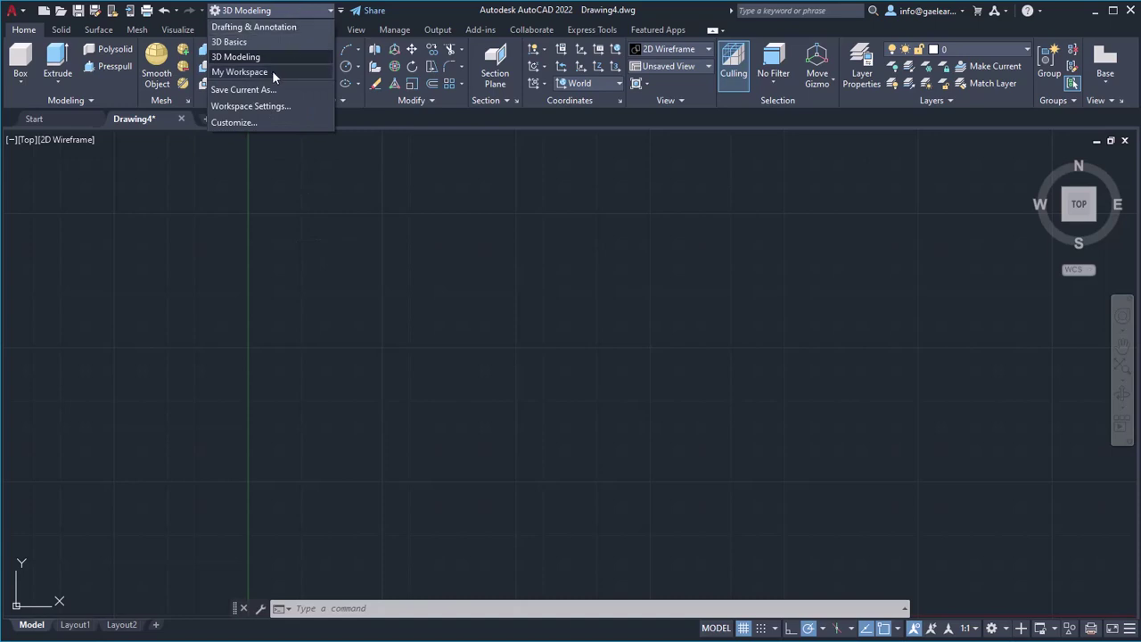
{"action": "left_click", "coordinate": [272, 71]}
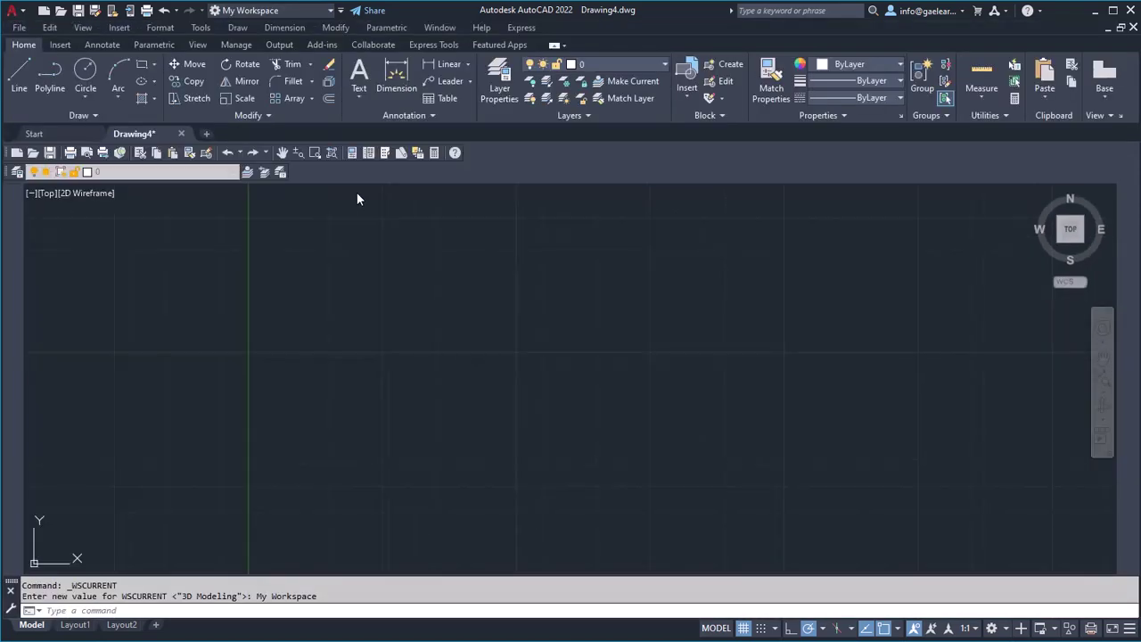